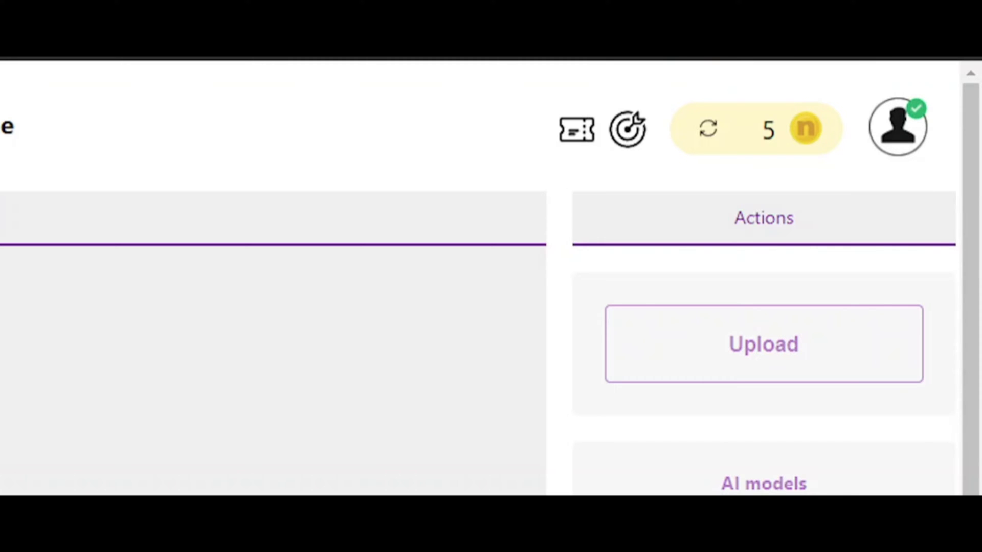
click(640, 136)
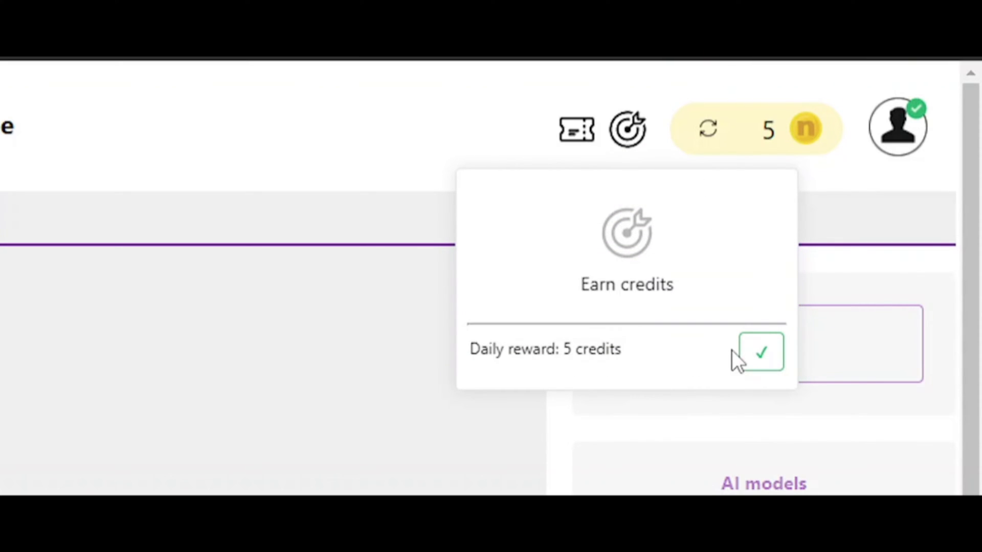
click(397, 151)
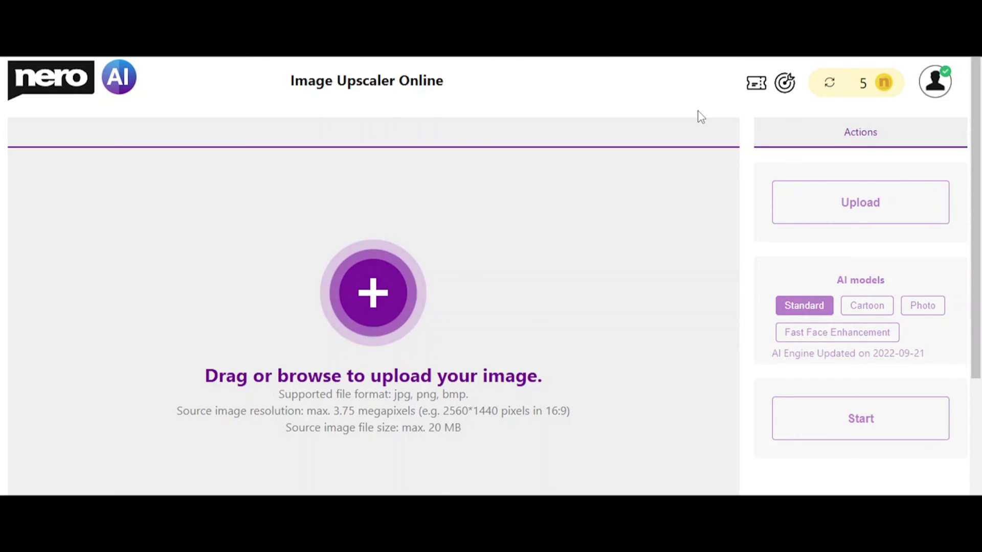
mouse_move(864, 97)
click(378, 305)
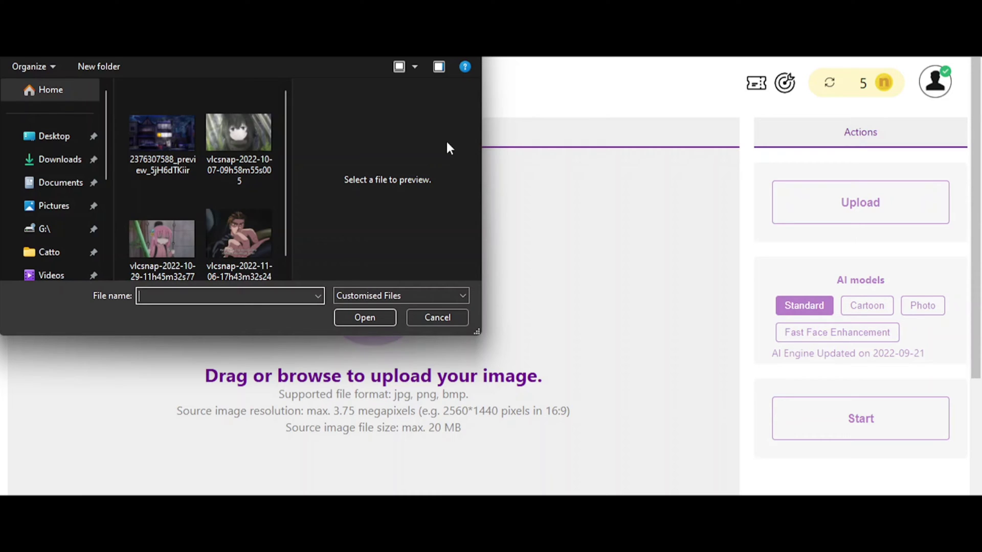
scroll(246, 153, down, 1)
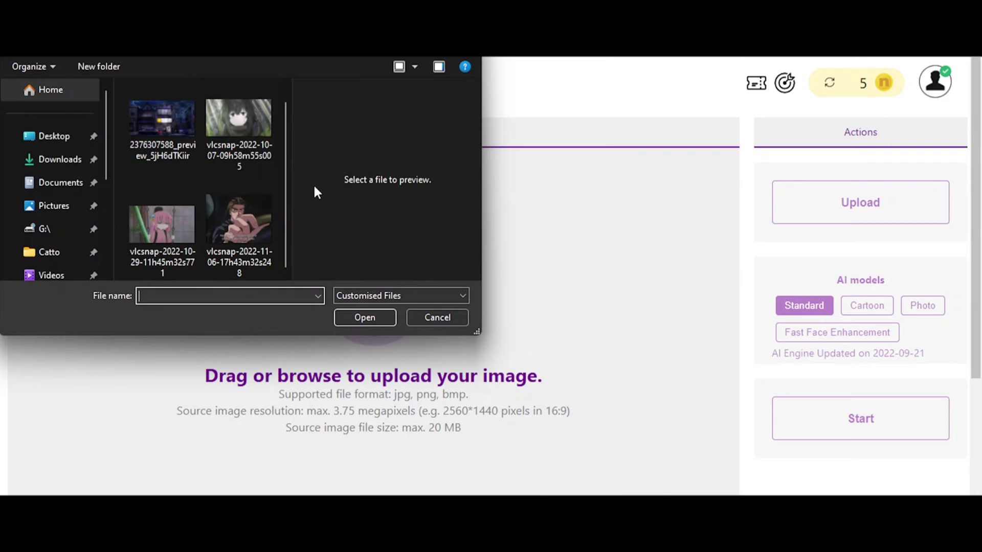
double_click(247, 135)
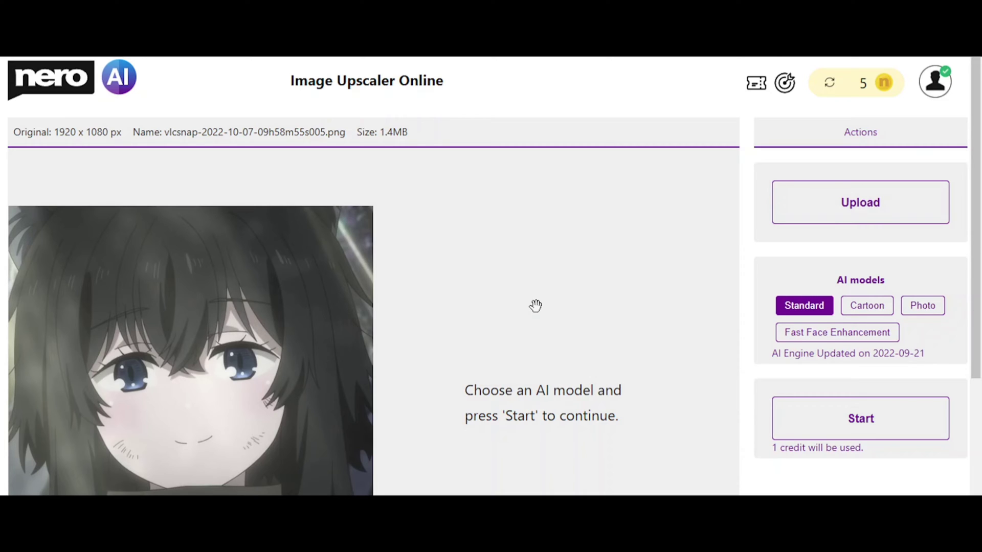
- Switch the AI model from Standard to Cartoon for the uploaded image
scroll(752, 256, down, 3)
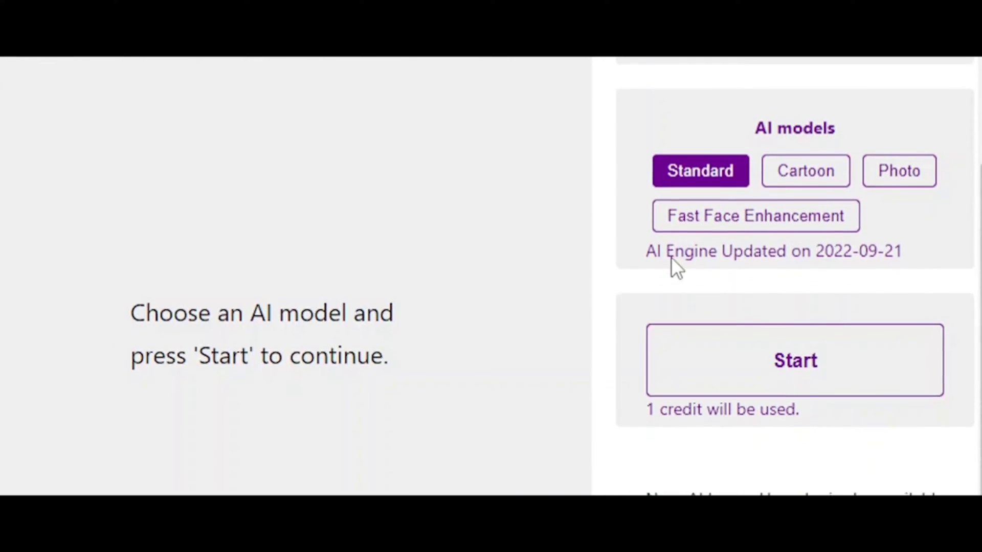
scroll(674, 261, up, 2)
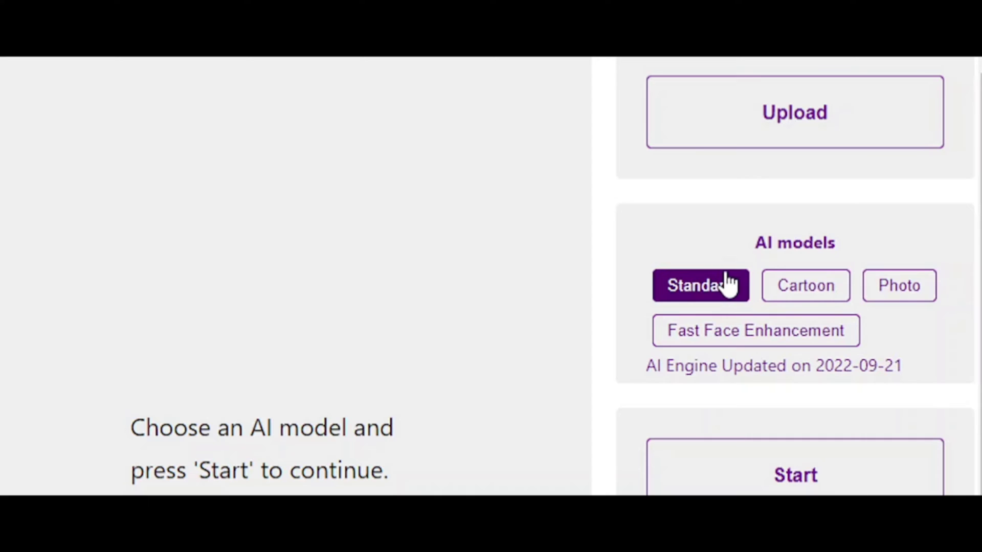
mouse_move(727, 283)
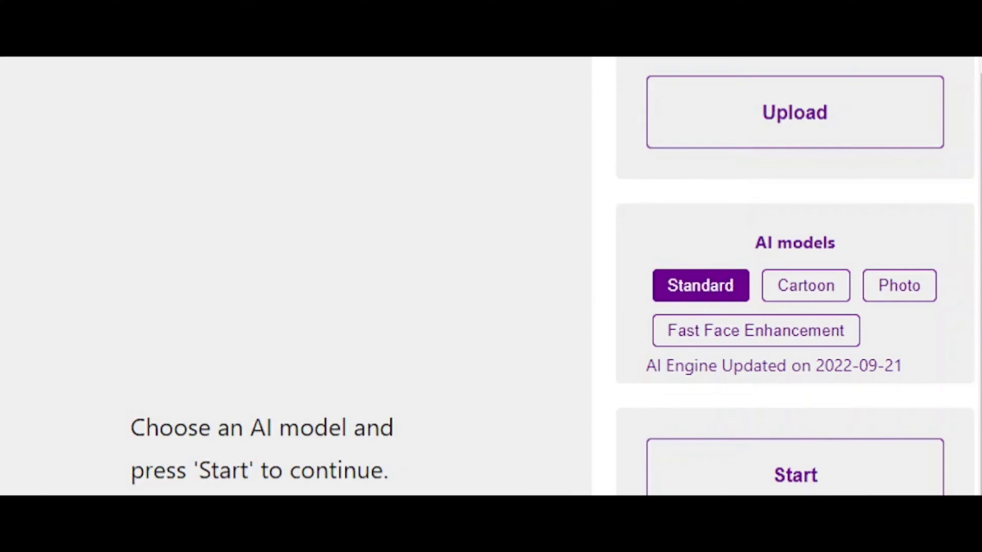
click(817, 294)
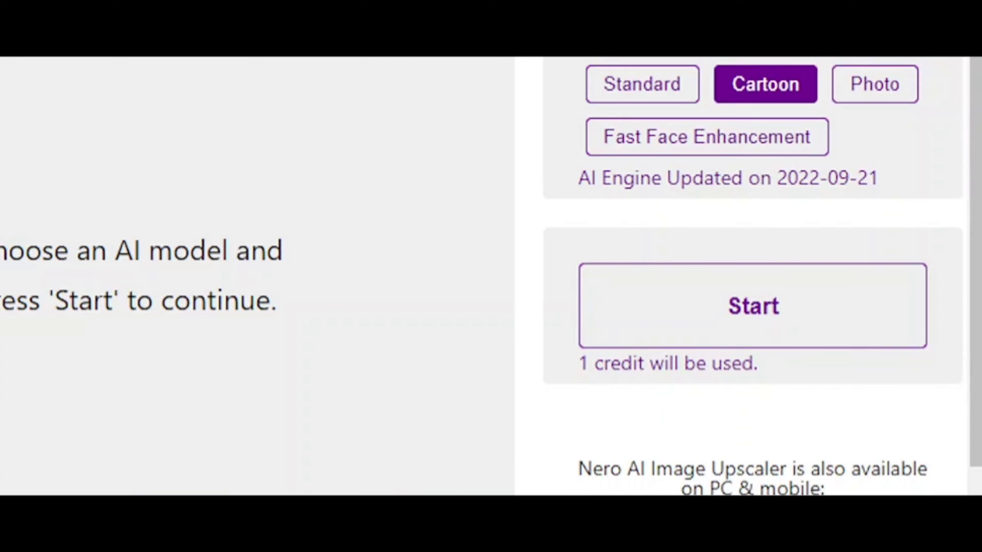
- Upscale the dark-haired anime girl with Cartoon and view the before/after comparison
click(689, 317)
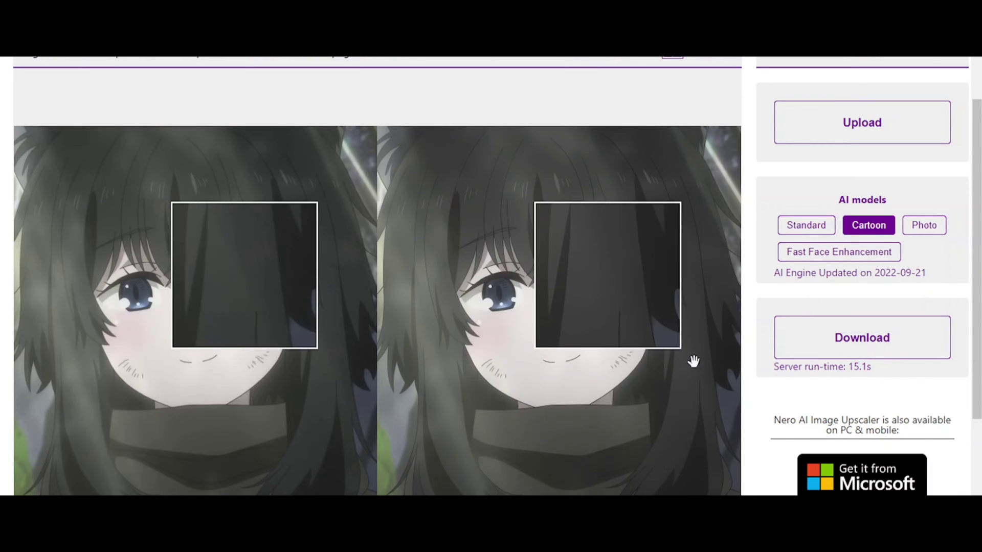
- Upload the vlcsnap-2022-11-06 frame of the subtitled man pointing
click(931, 123)
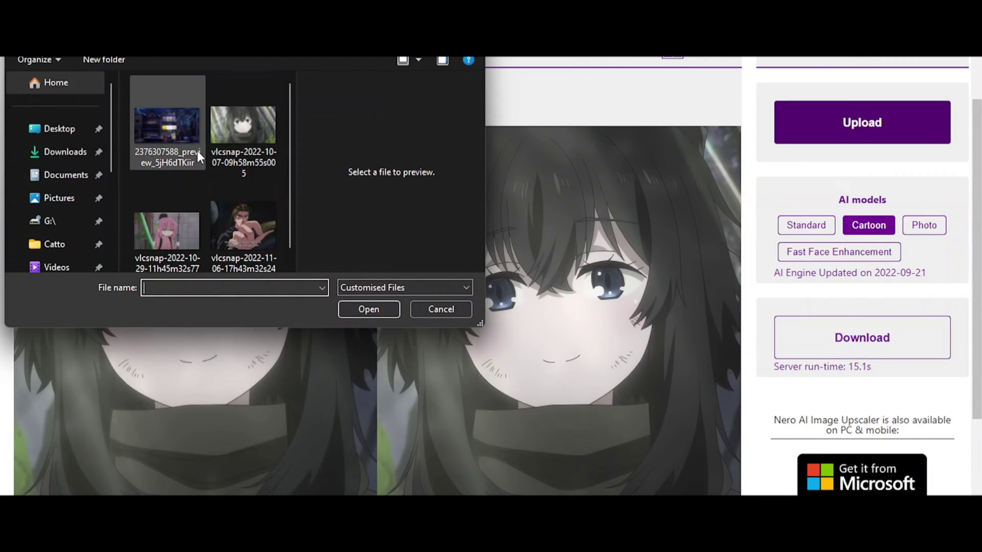
double_click(247, 234)
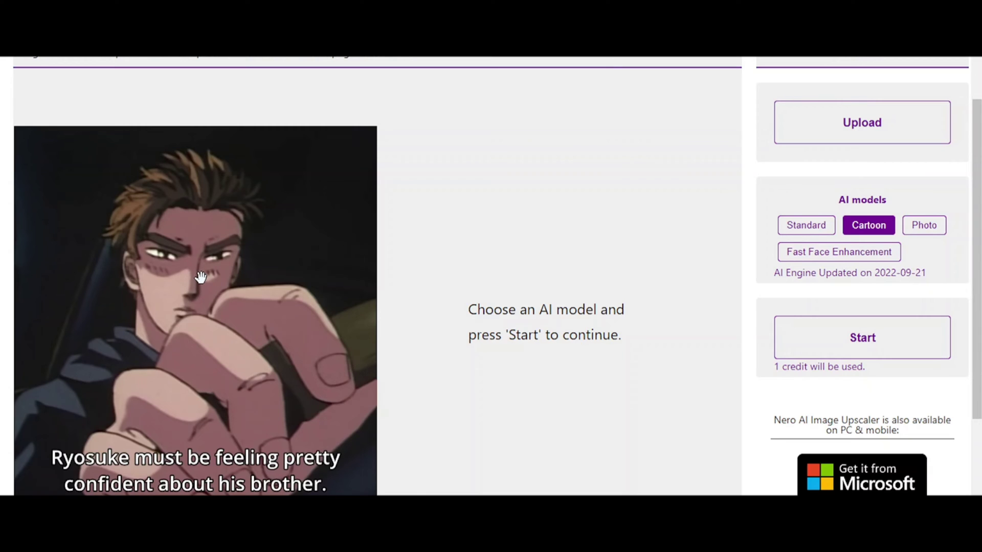
- Upscale the pointing-man frame with Cartoon and view it beside the original
click(788, 348)
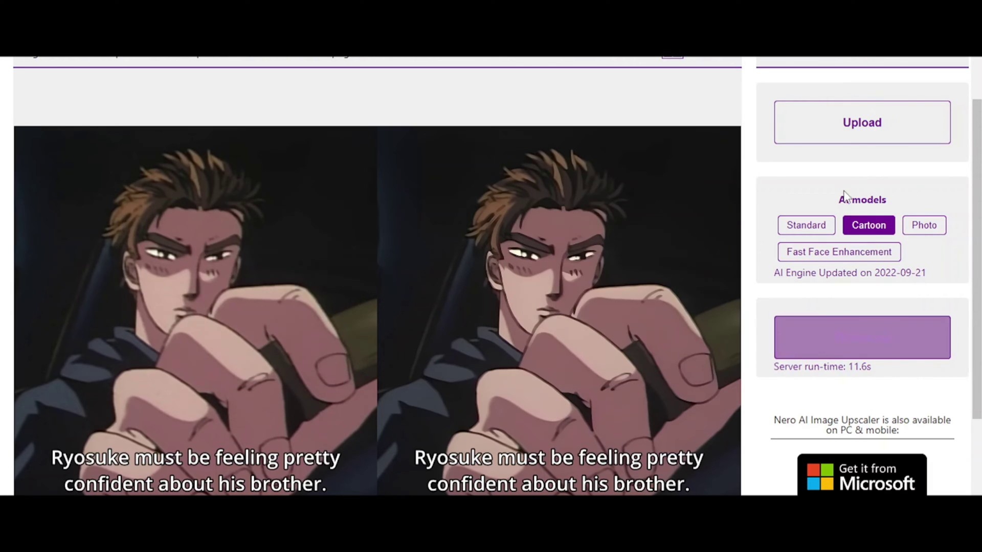
- Upload the vlcsnap-2022-10-29 frame and upscale it with the Cartoon model
click(862, 123)
double_click(193, 231)
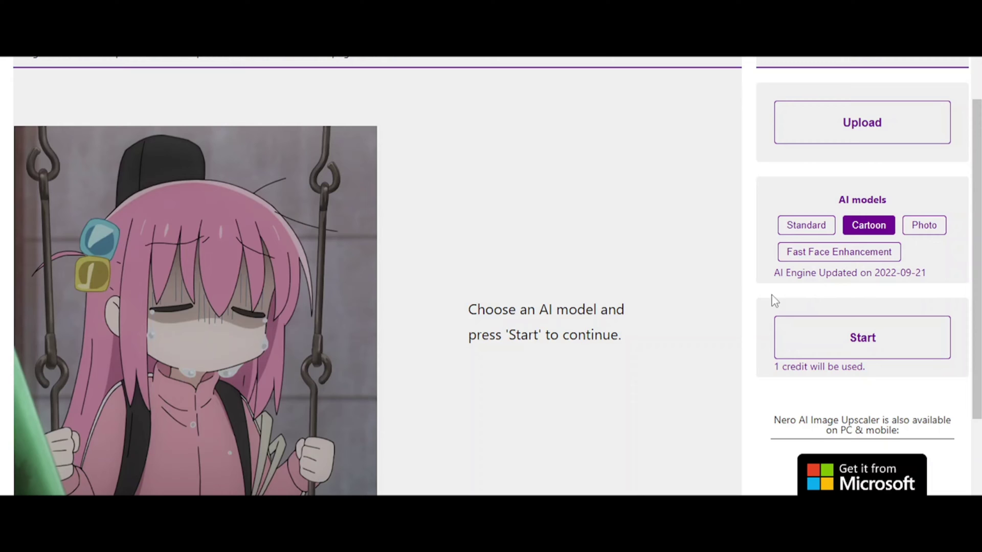
click(844, 344)
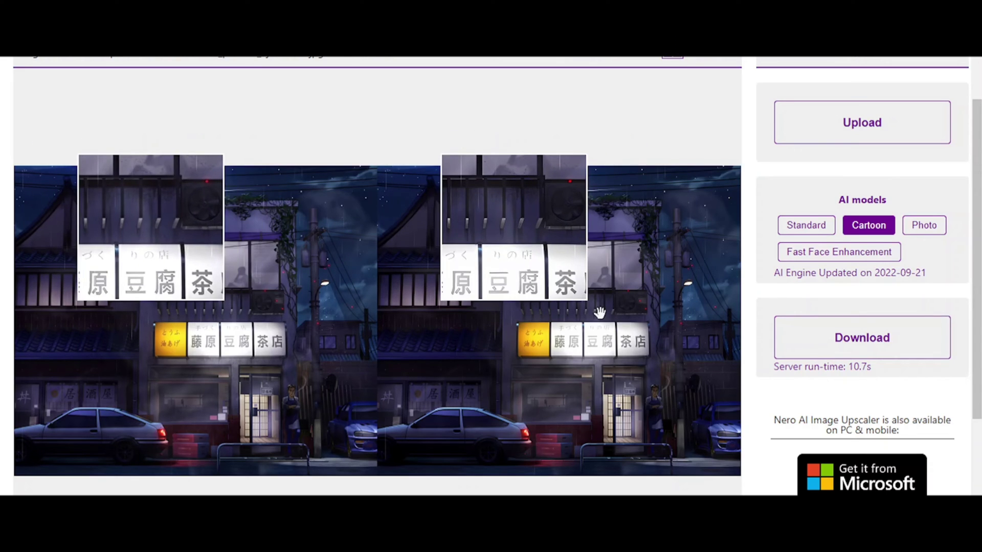
click(595, 346)
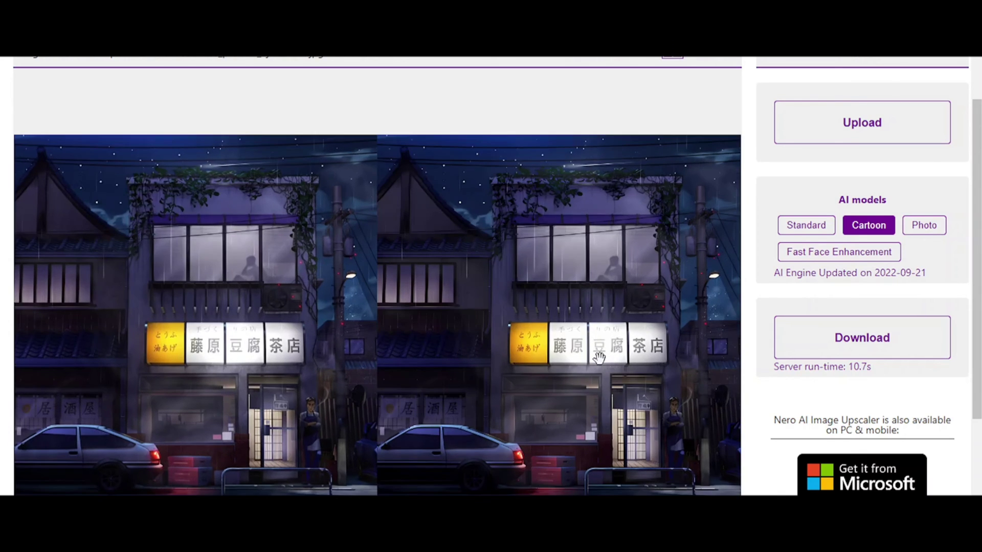
scroll(595, 360, up, 3)
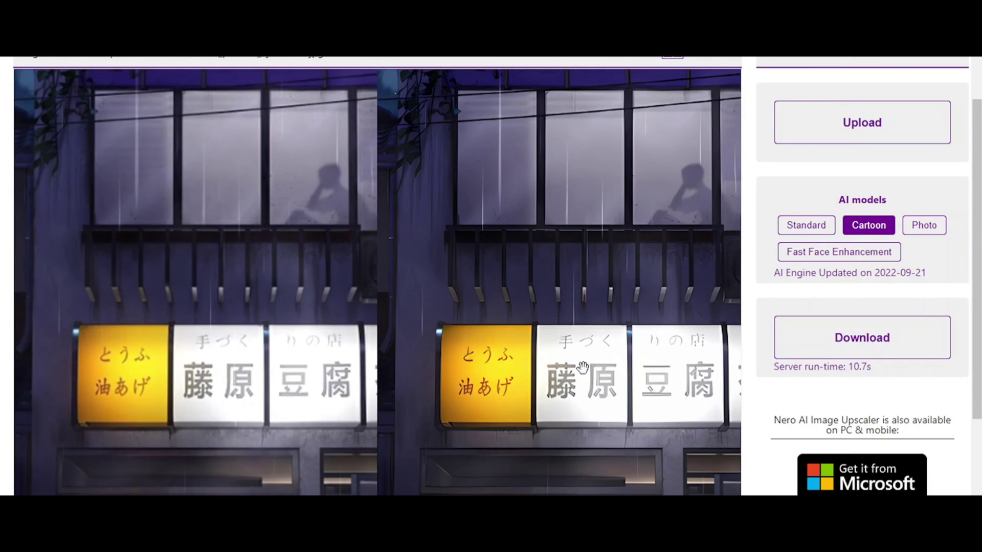
scroll(614, 353, up, 2)
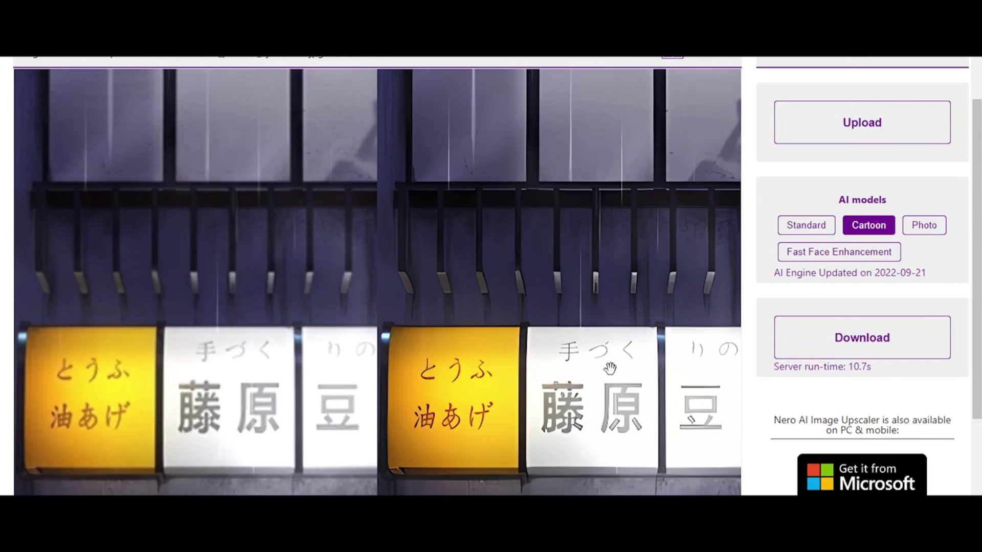
drag(618, 344, 608, 292)
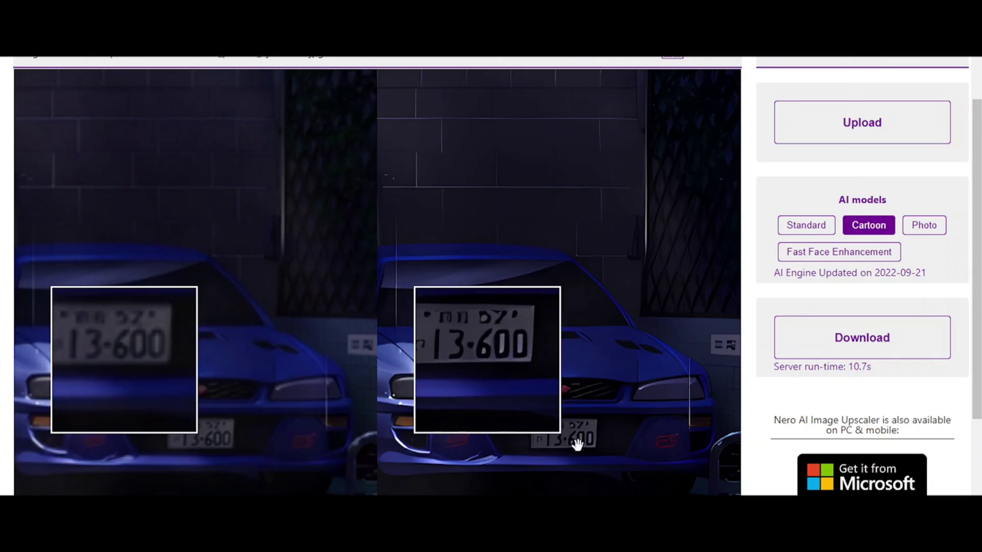
- Pan across the wall, traffic cone and utility pole, then zoom out to the full scene
drag(614, 312, 502, 286)
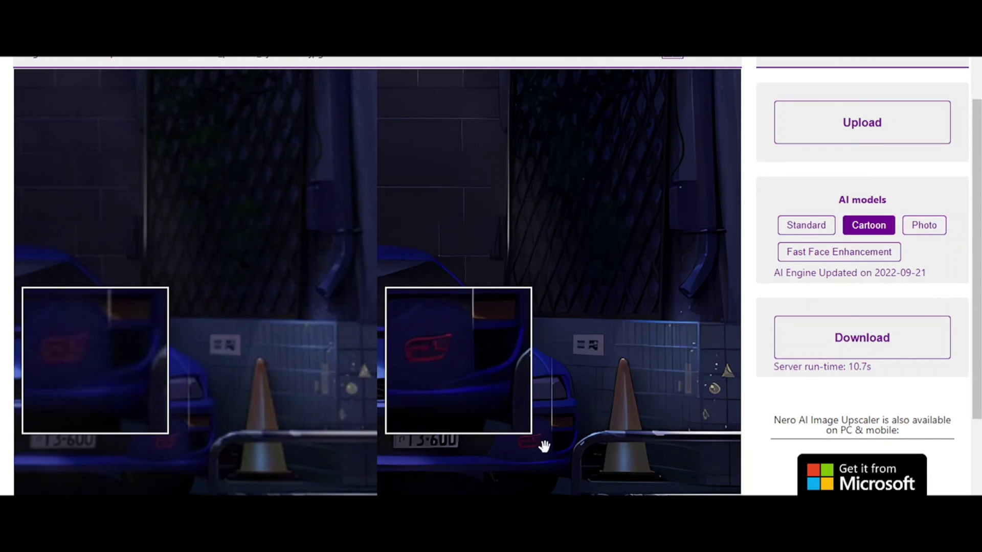
drag(561, 413, 529, 415)
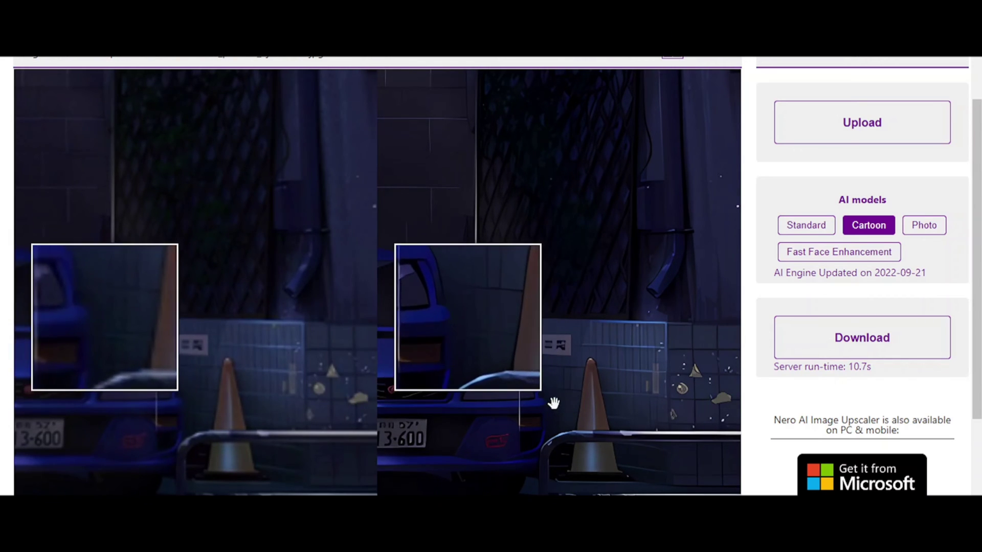
scroll(553, 352, down, 4)
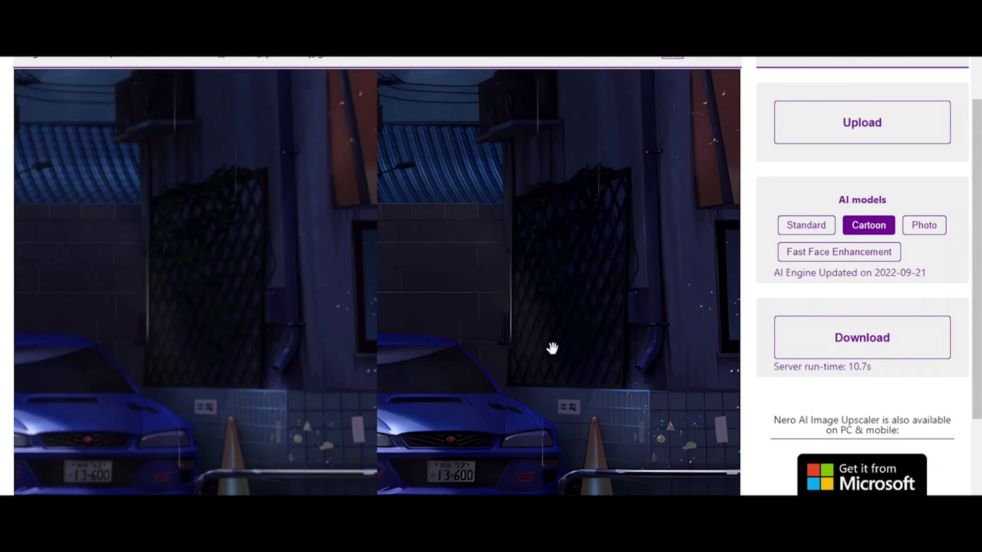
scroll(552, 348, down, 5)
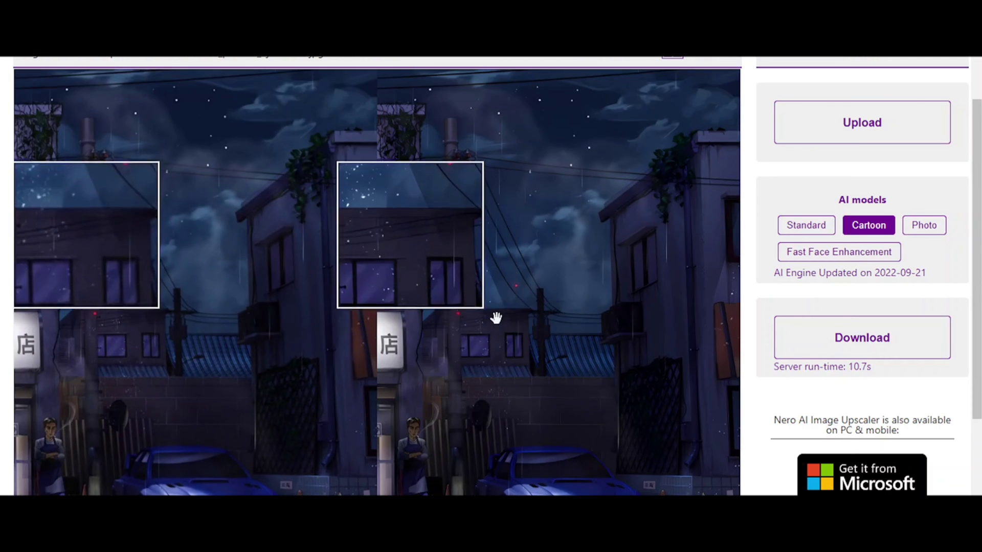
scroll(496, 318, up, 6)
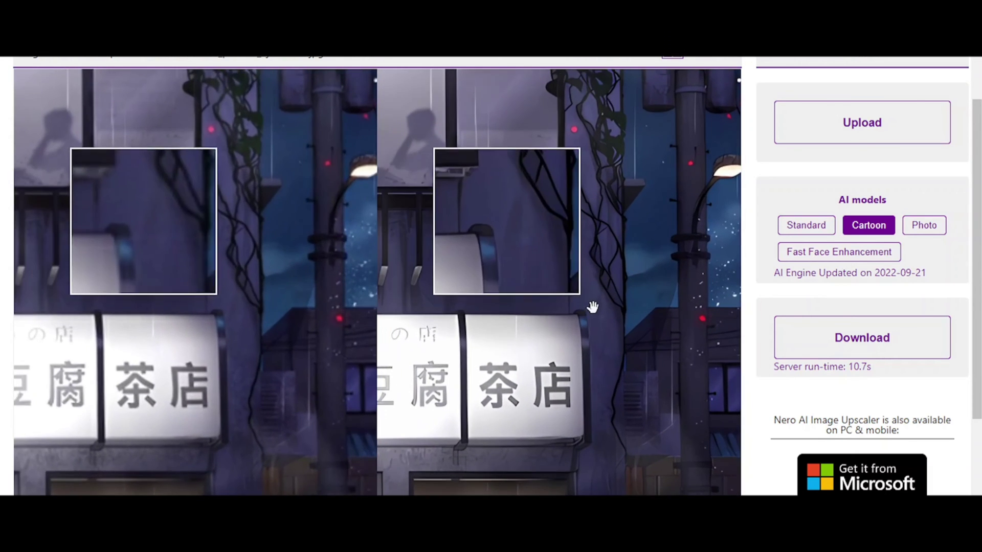
drag(592, 307, 401, 340)
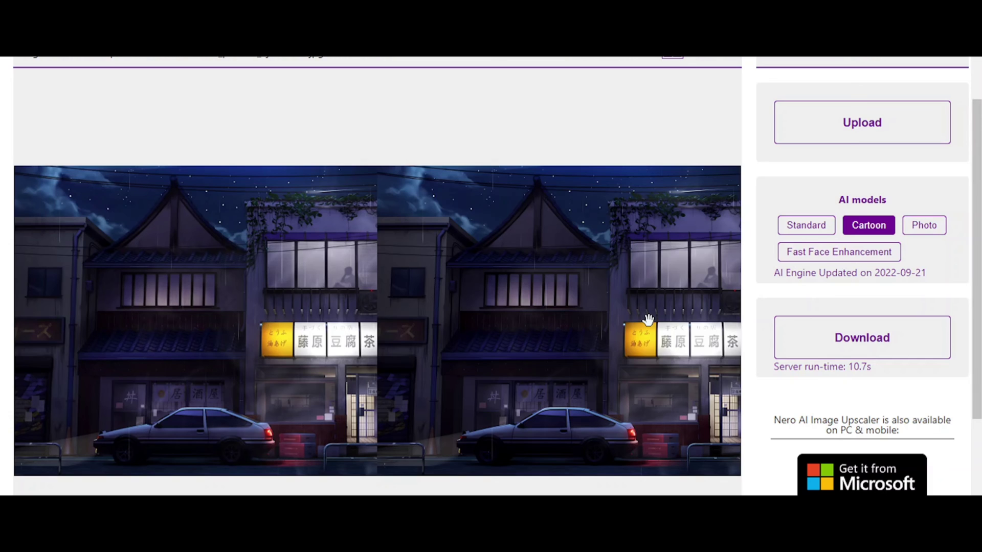
- Zoom and pan to the left house's roof peak and drainpipe against the night sky
scroll(561, 259, up, 5)
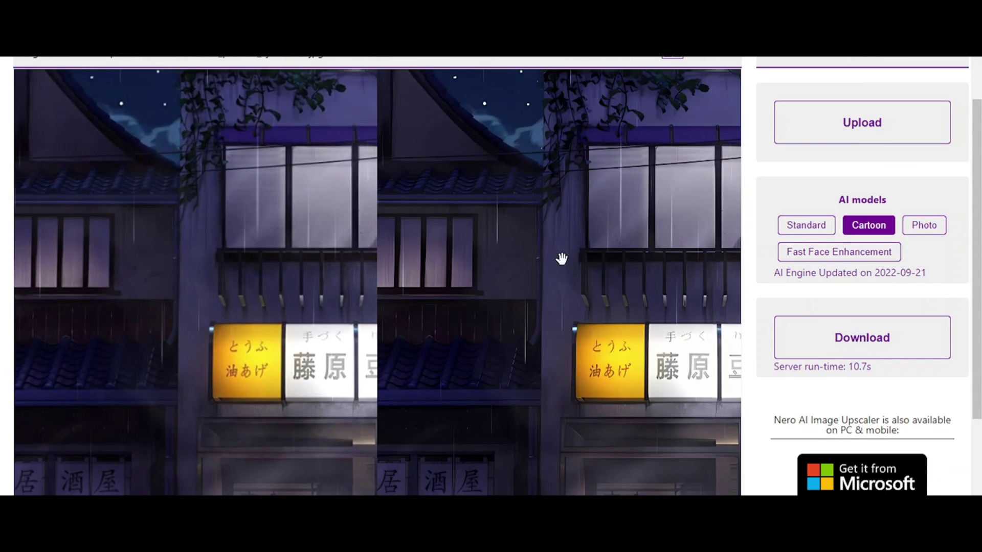
scroll(562, 259, down, 4)
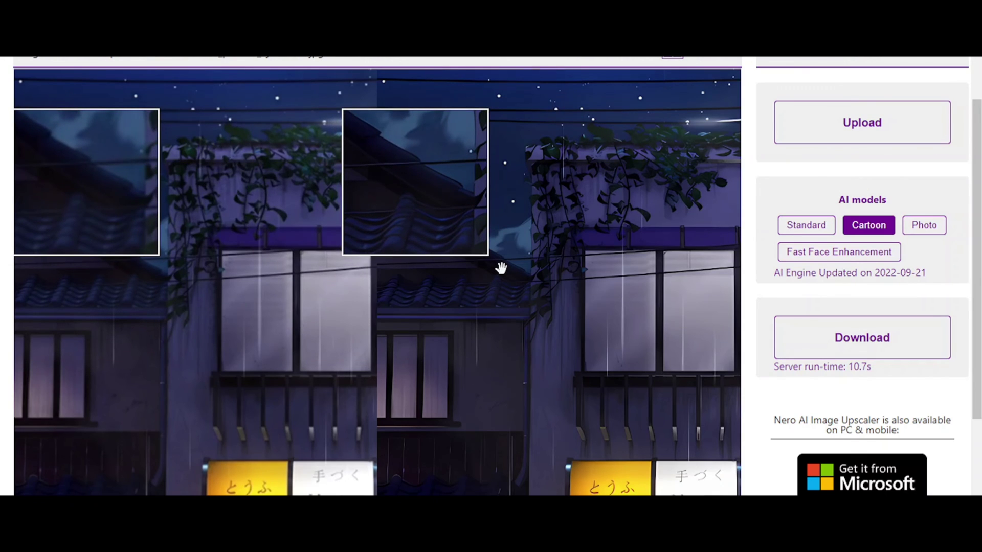
drag(501, 268, 659, 308)
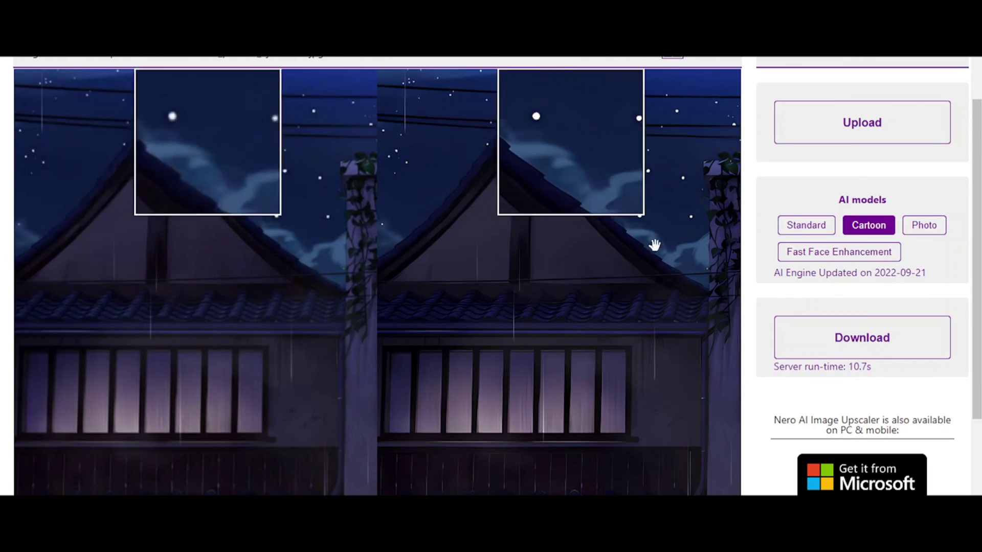
drag(565, 197, 633, 281)
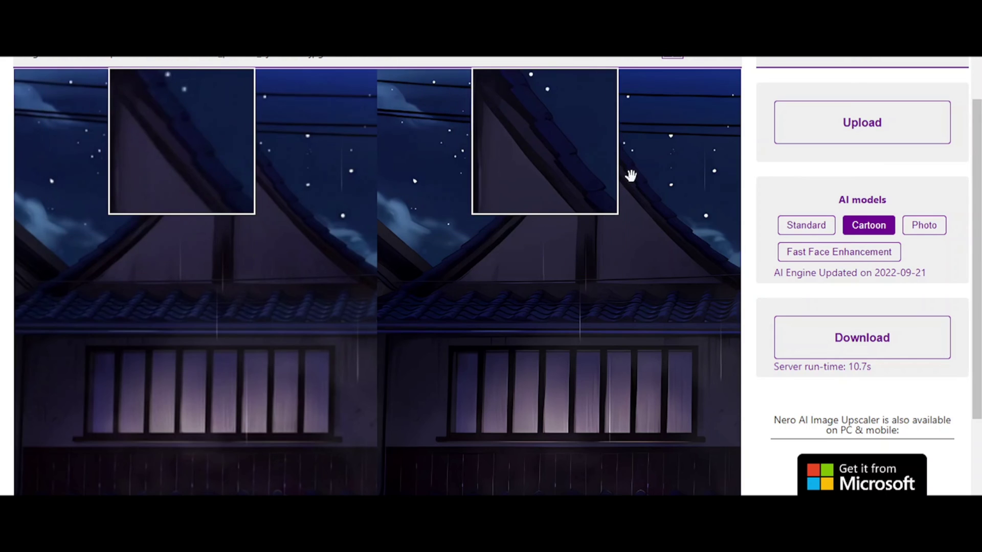
drag(529, 221, 591, 232)
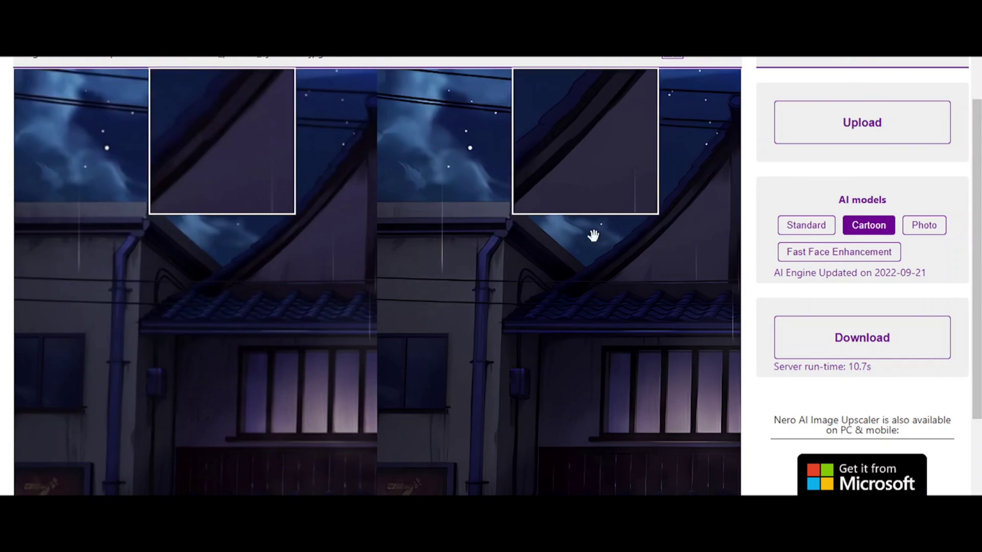